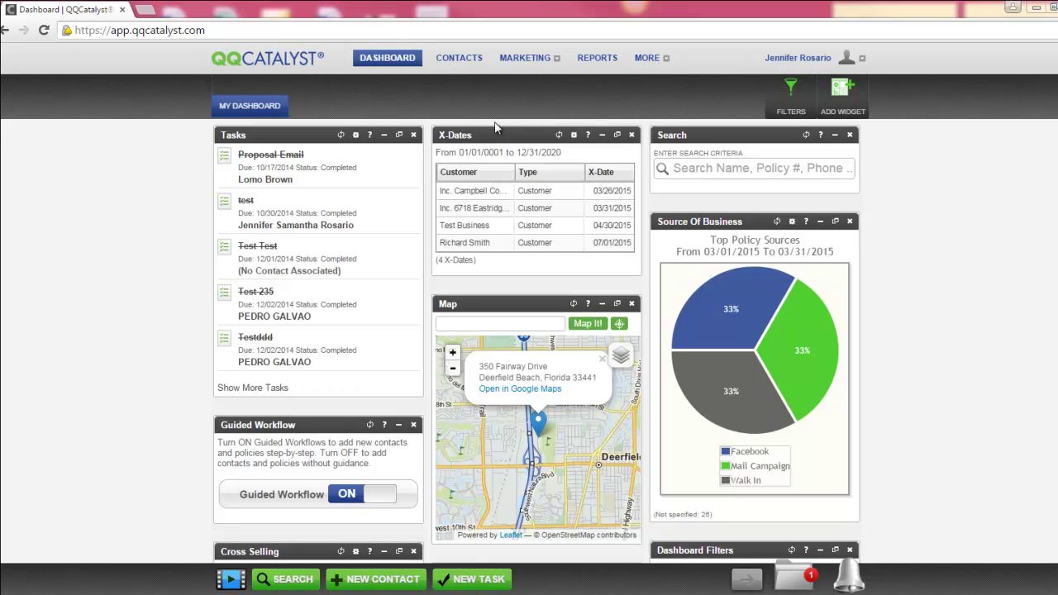
# Open the MARKETING dropdown on the QQCatalyst dashboard to see its marketing tools
pyautogui.click(559, 59)
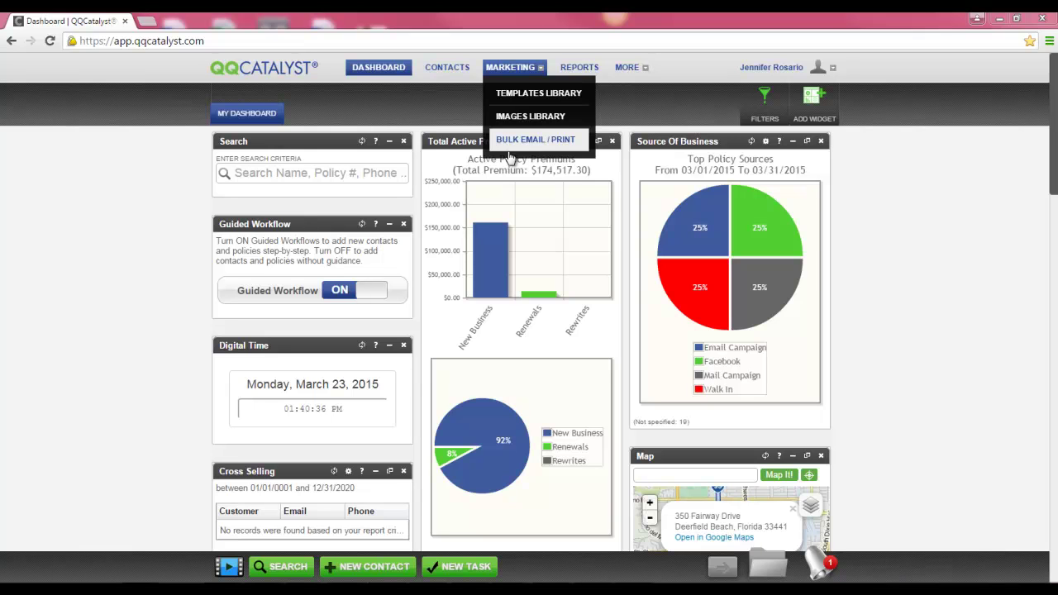
# Go to Bulk Email / Print distribution lists and filter to the Standard Library's five lists
pyautogui.click(509, 152)
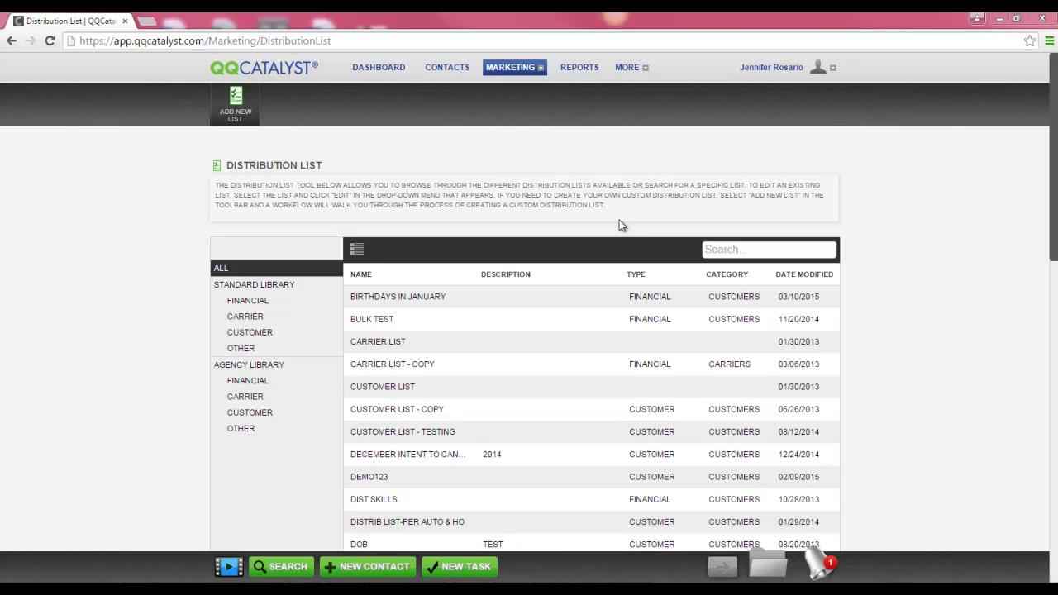
pyautogui.click(236, 286)
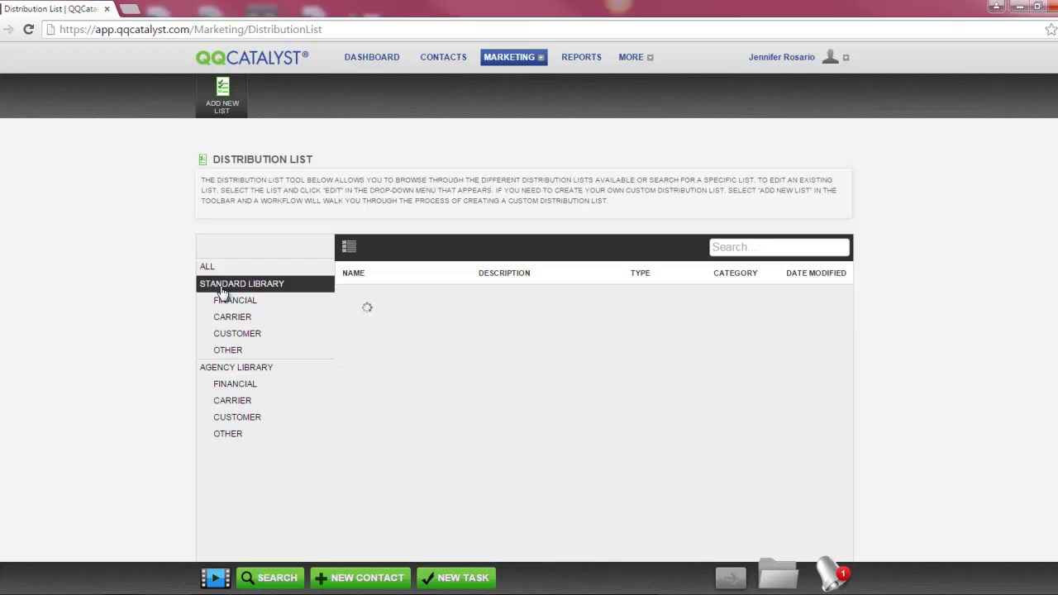
pyautogui.click(230, 373)
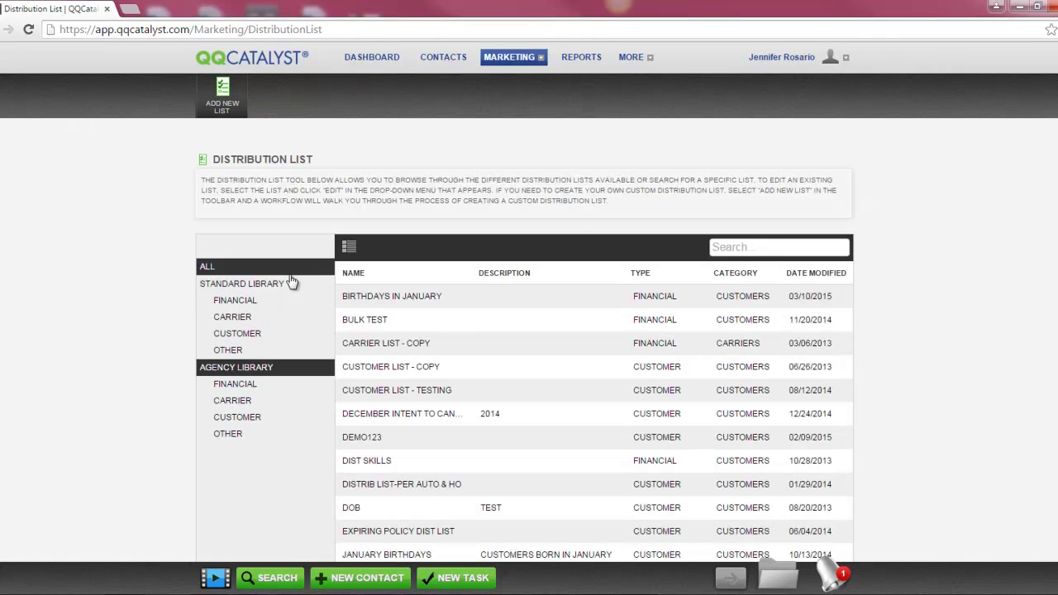
pyautogui.click(248, 284)
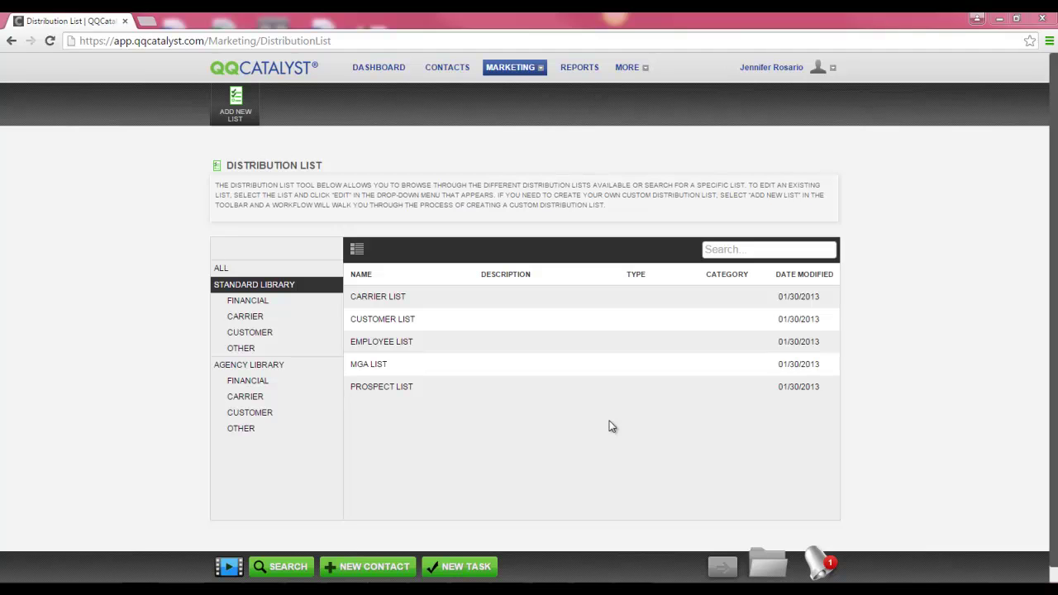
# Browse the Standard Library's Carrier, Customer and Other list categories after dismissing the Carrier List menu
pyautogui.click(375, 299)
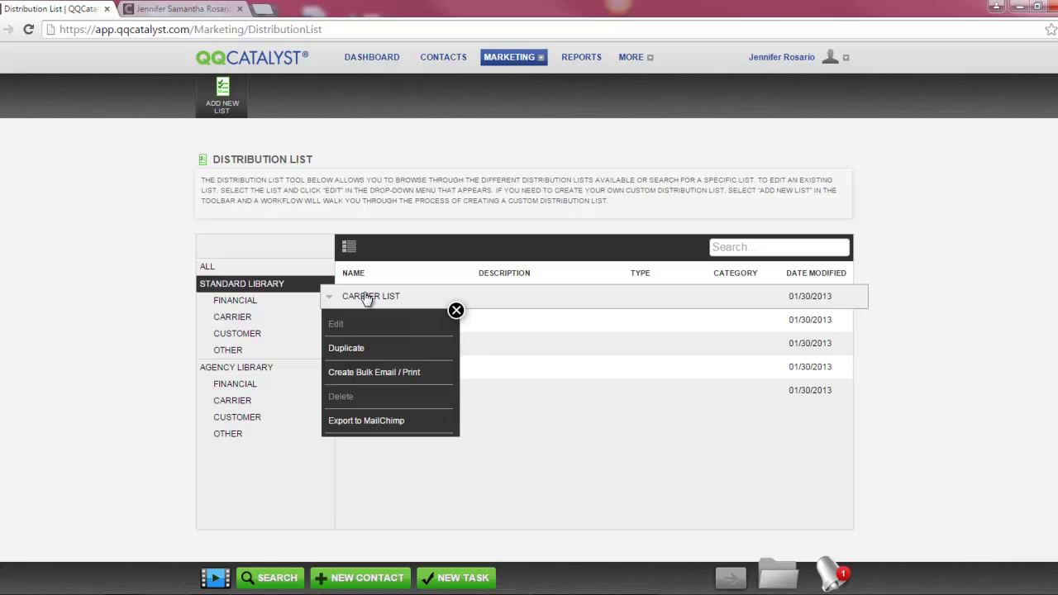
pyautogui.click(366, 299)
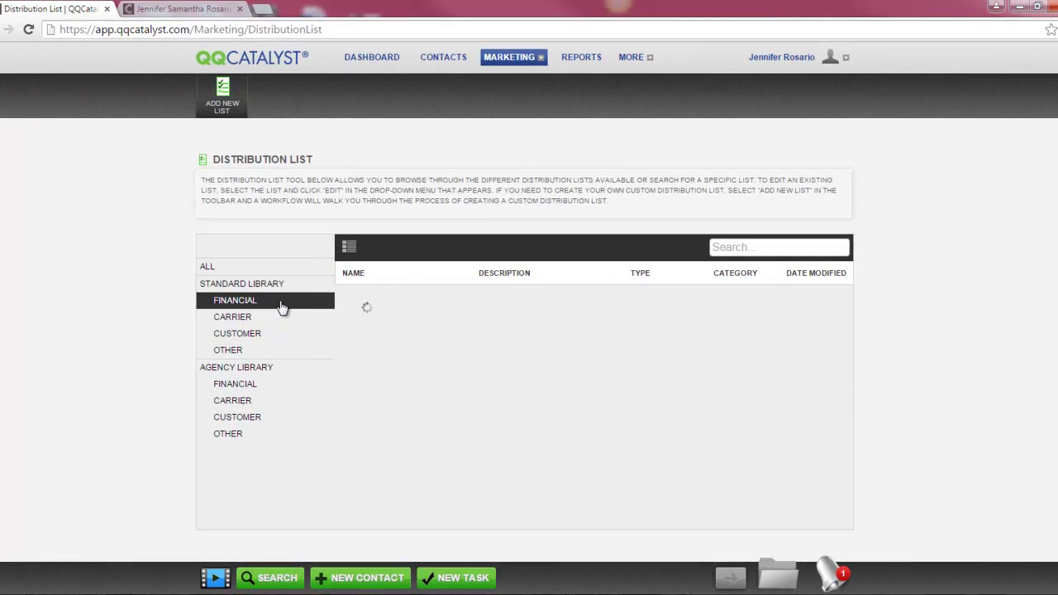
pyautogui.click(280, 319)
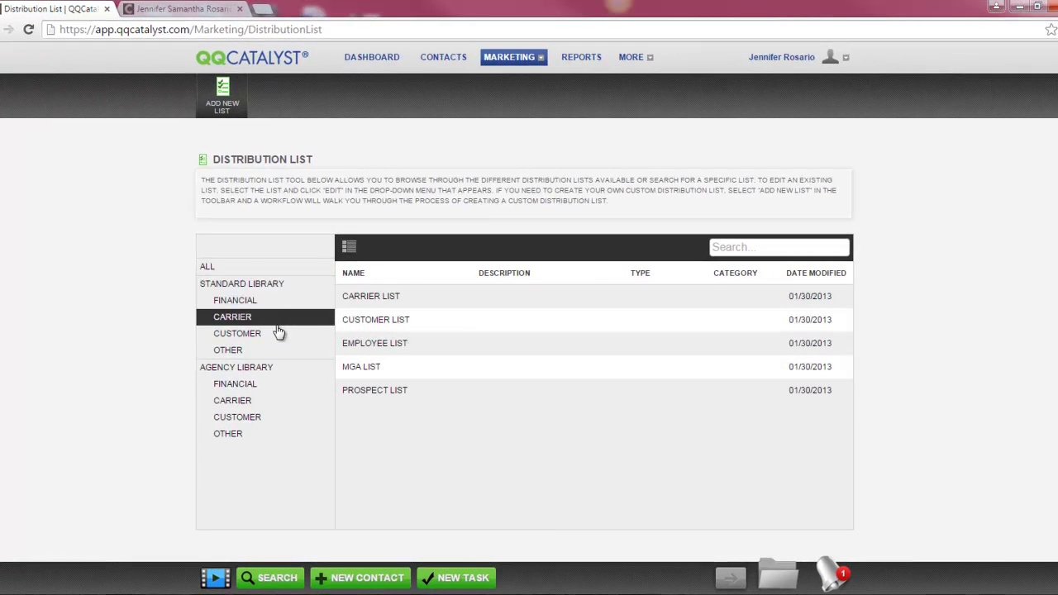
pyautogui.click(277, 338)
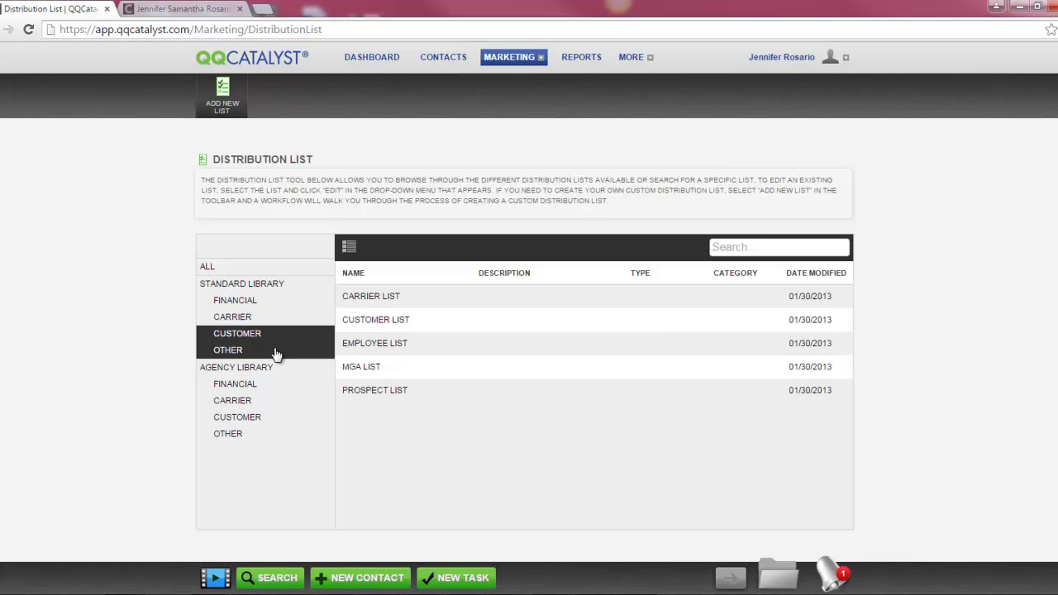
pyautogui.click(277, 352)
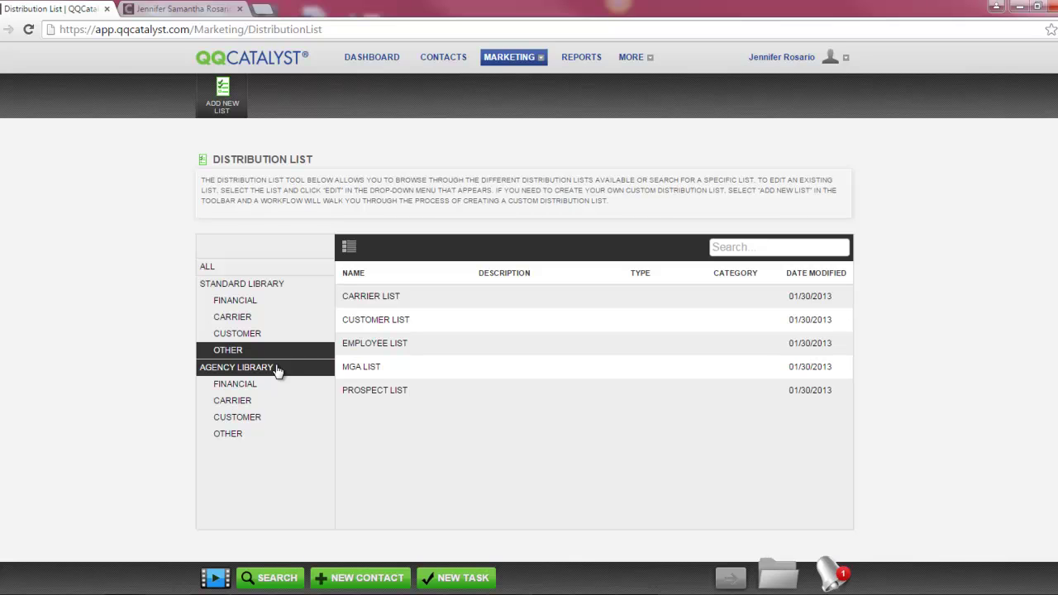
# View Agency Library, sort lists by name, description and category, then return to Standard Library
pyautogui.click(252, 373)
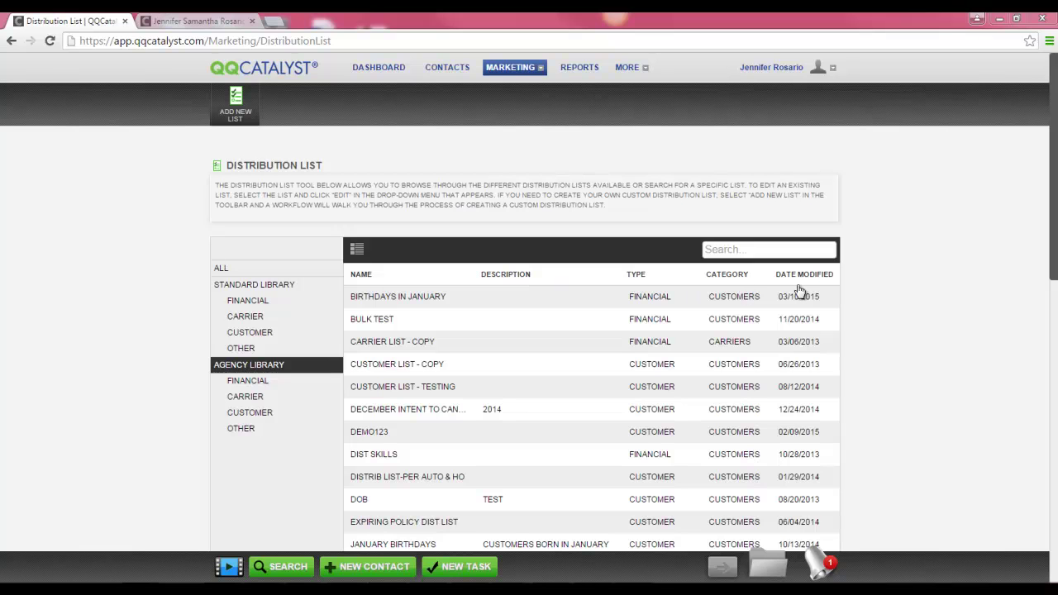
pyautogui.click(368, 276)
pyautogui.click(361, 276)
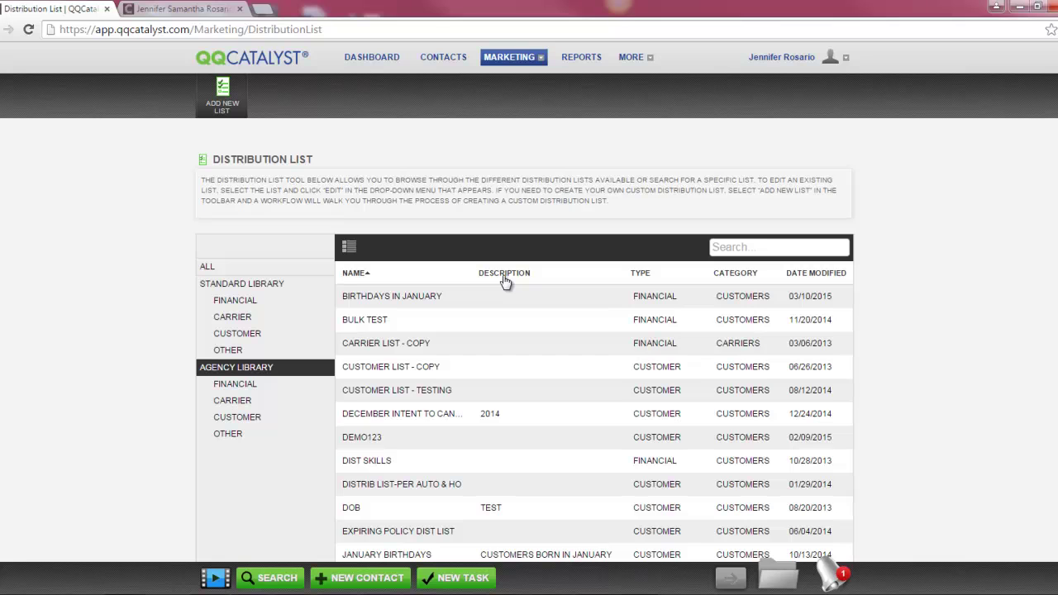
pyautogui.click(505, 281)
pyautogui.click(735, 274)
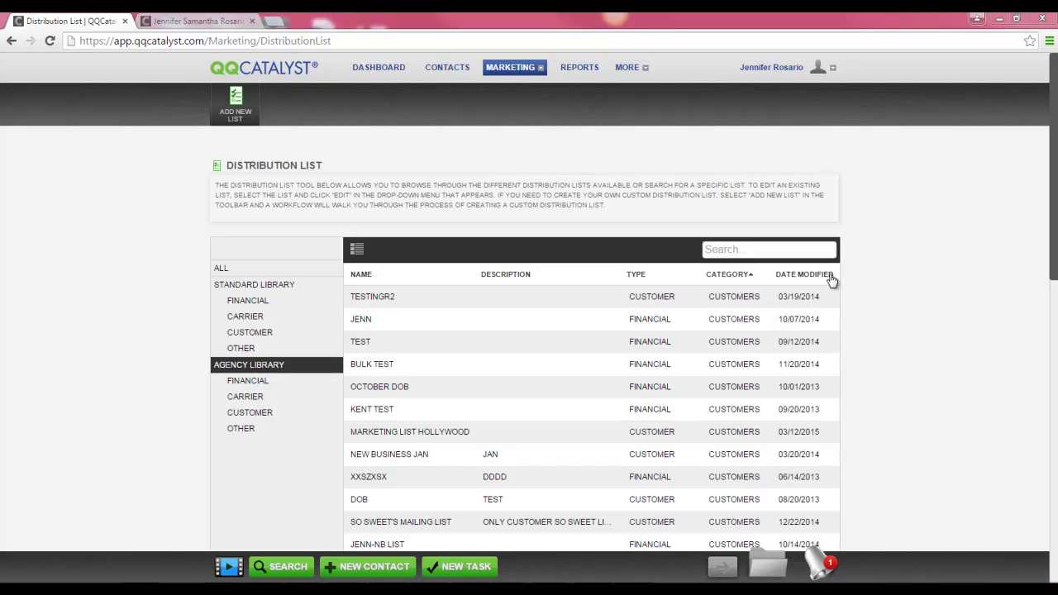
pyautogui.click(254, 285)
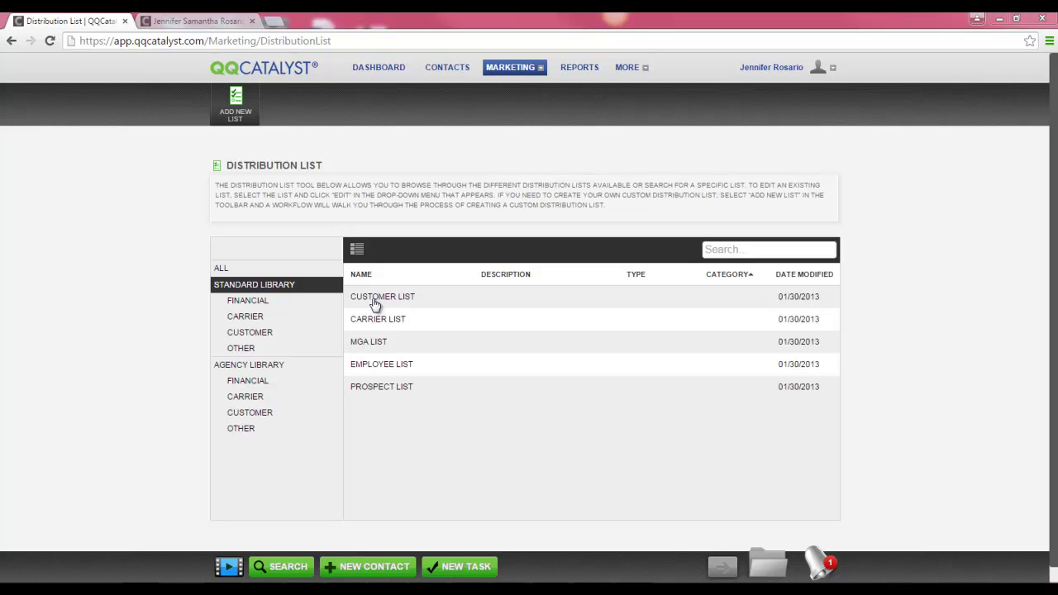
# Show the Customer List's actions: Edit, Duplicate, Create Bulk Email, Delete, Export to MailChimp
pyautogui.click(375, 301)
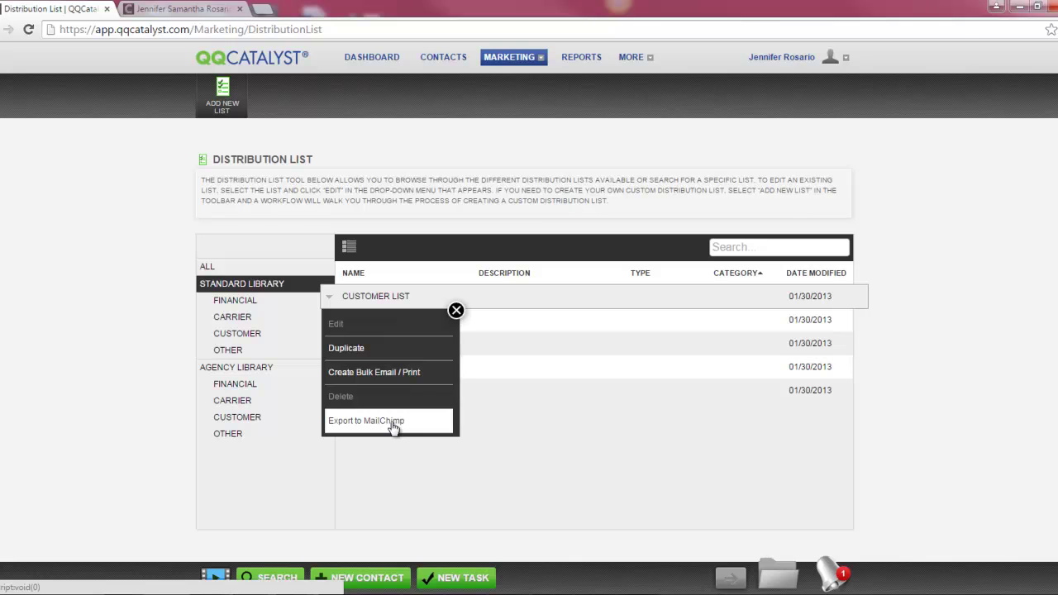
# Export the Customer List to the MailChimp Birthday list for the Atlanta Office location
pyautogui.click(366, 421)
pyautogui.click(581, 342)
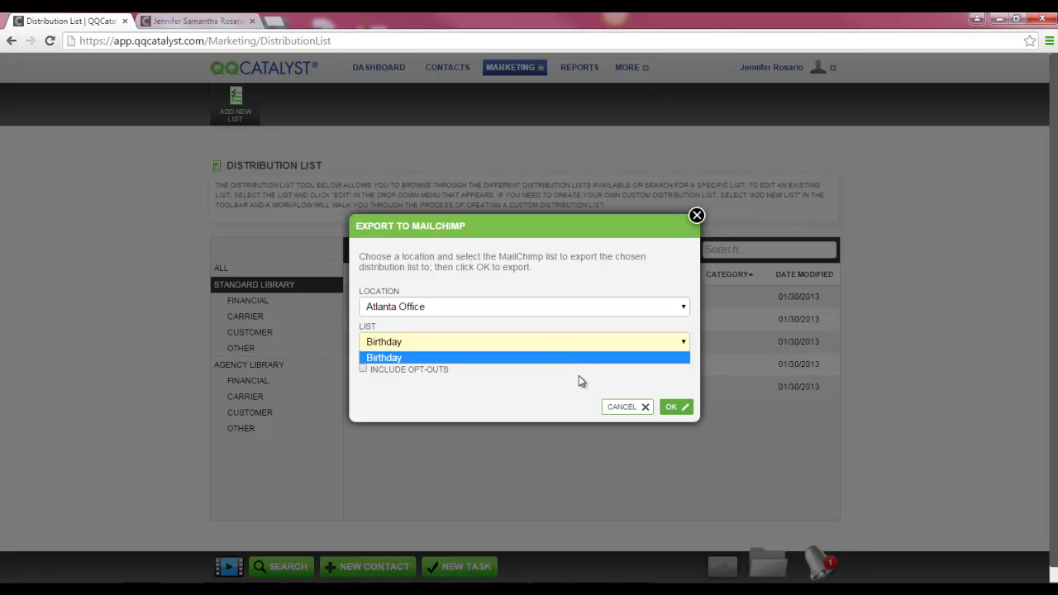
pyautogui.click(579, 378)
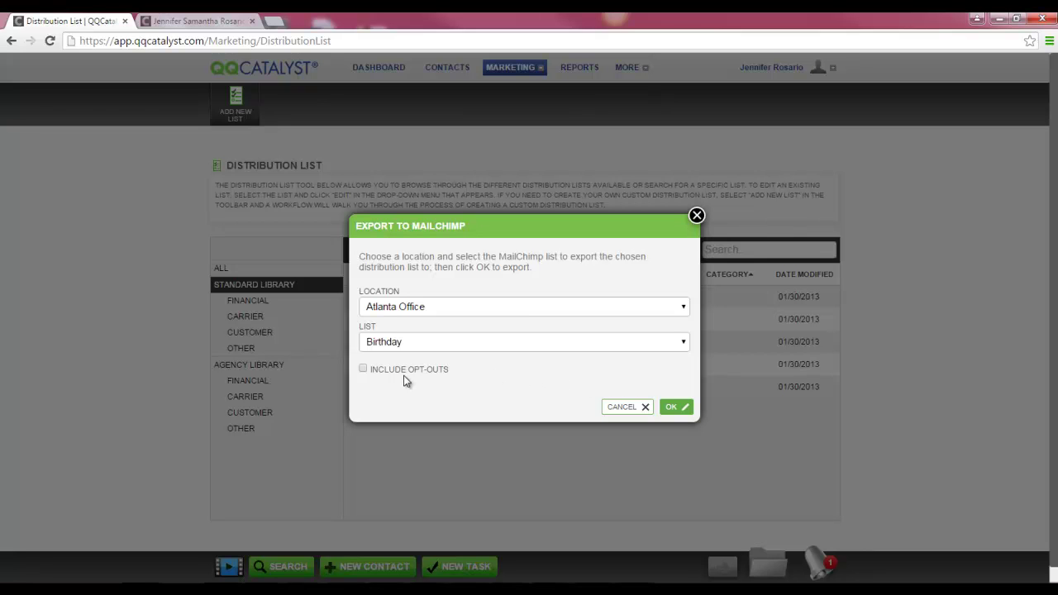
pyautogui.click(358, 372)
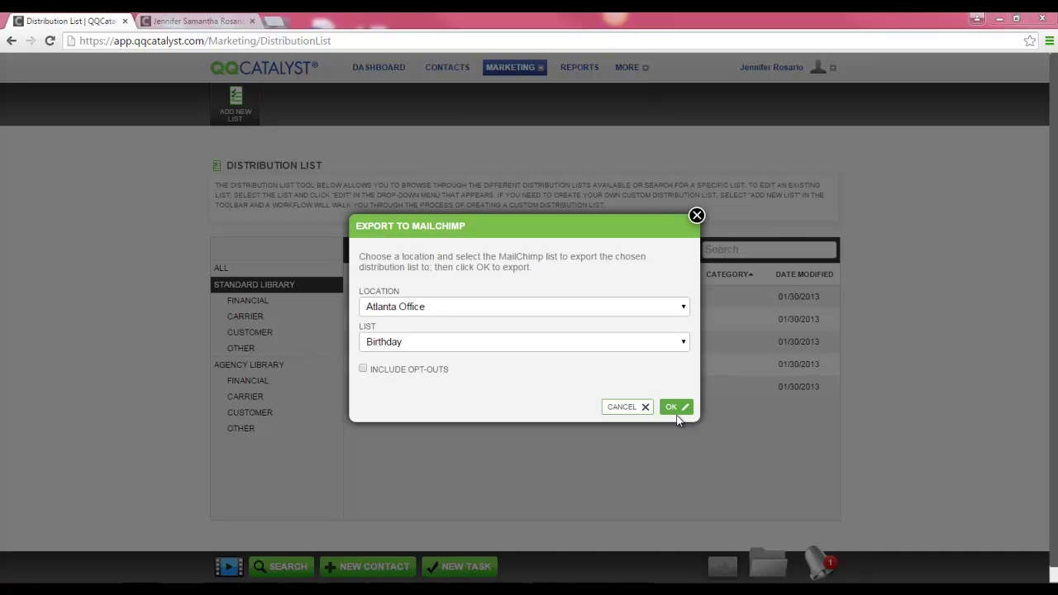
pyautogui.click(681, 413)
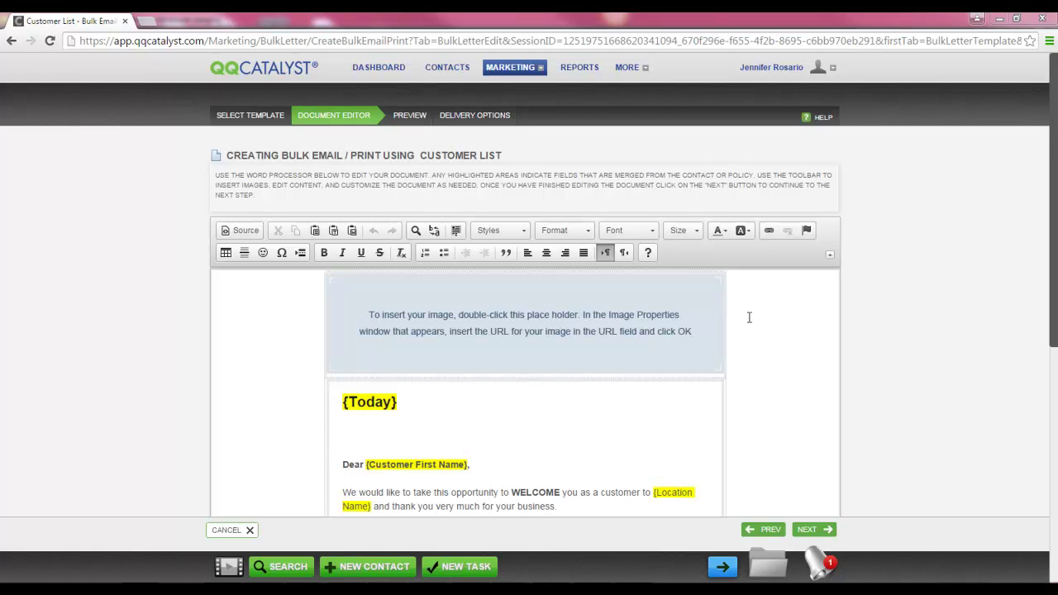
# Replace the image placeholder with the pasted Welcome image URL and load its dimensions
pyautogui.doubleClick(554, 329)
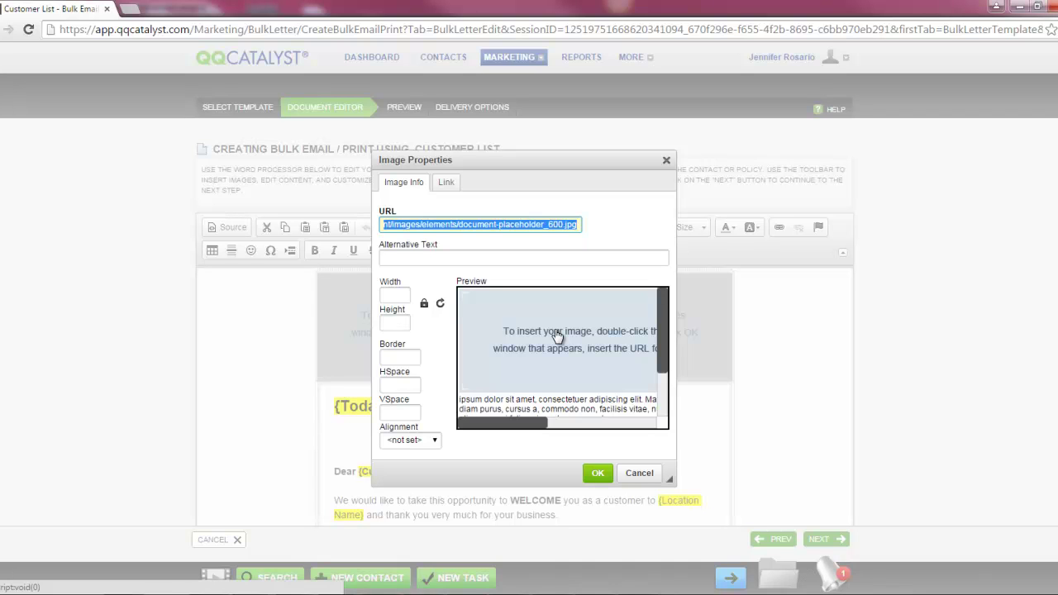
pyautogui.hotkey('ctrl', 'v')
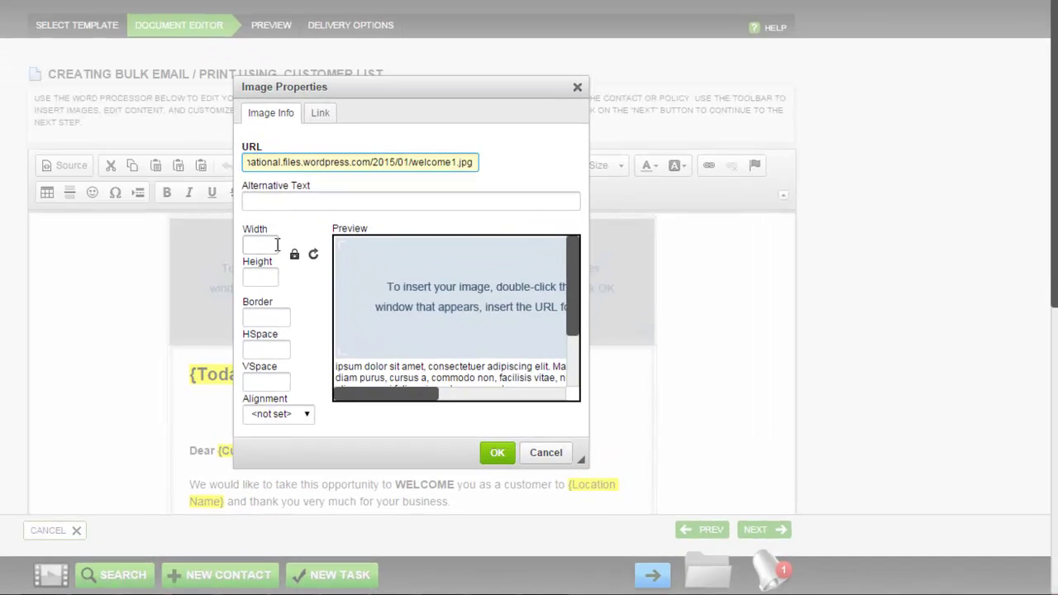
pyautogui.click(396, 296)
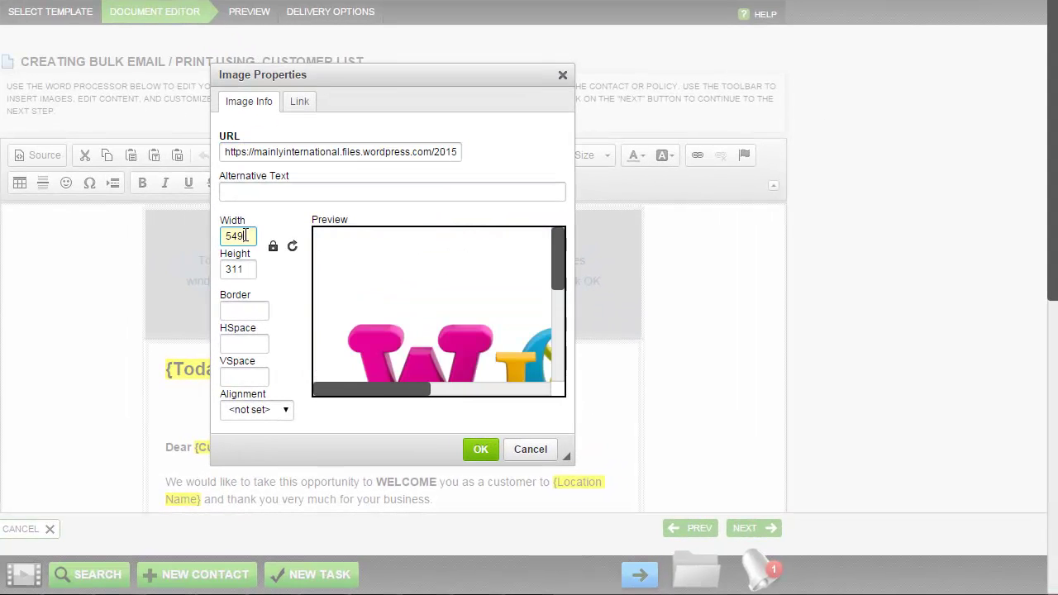
pyautogui.click(246, 271)
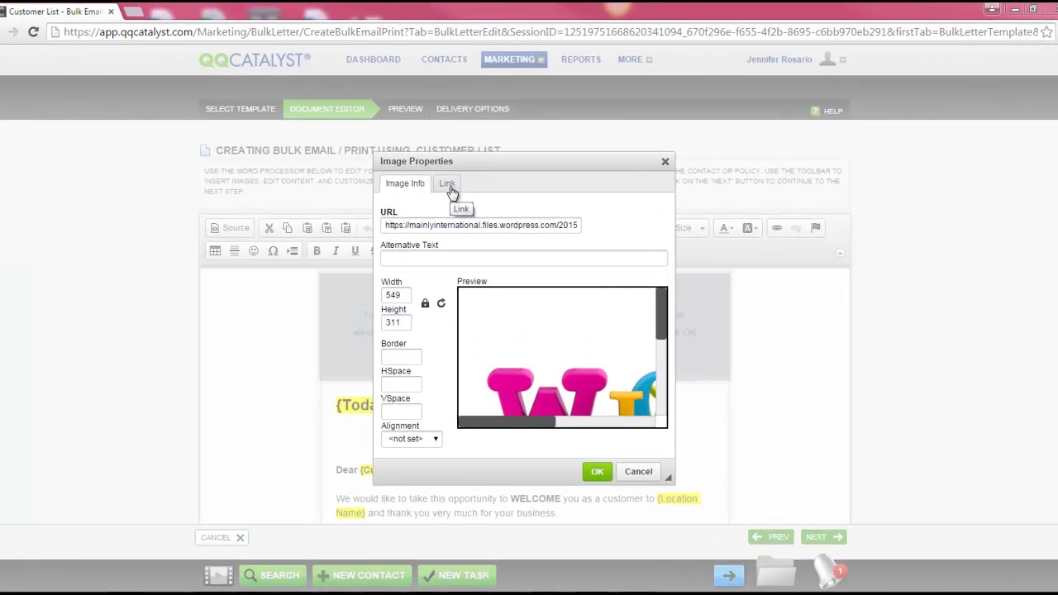
pyautogui.click(446, 185)
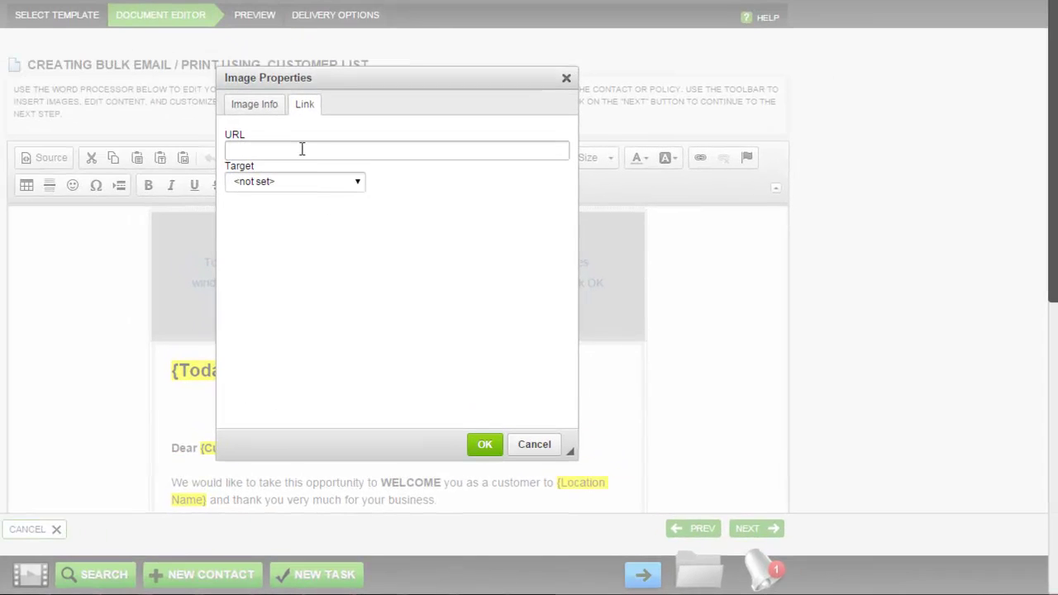
pyautogui.click(444, 217)
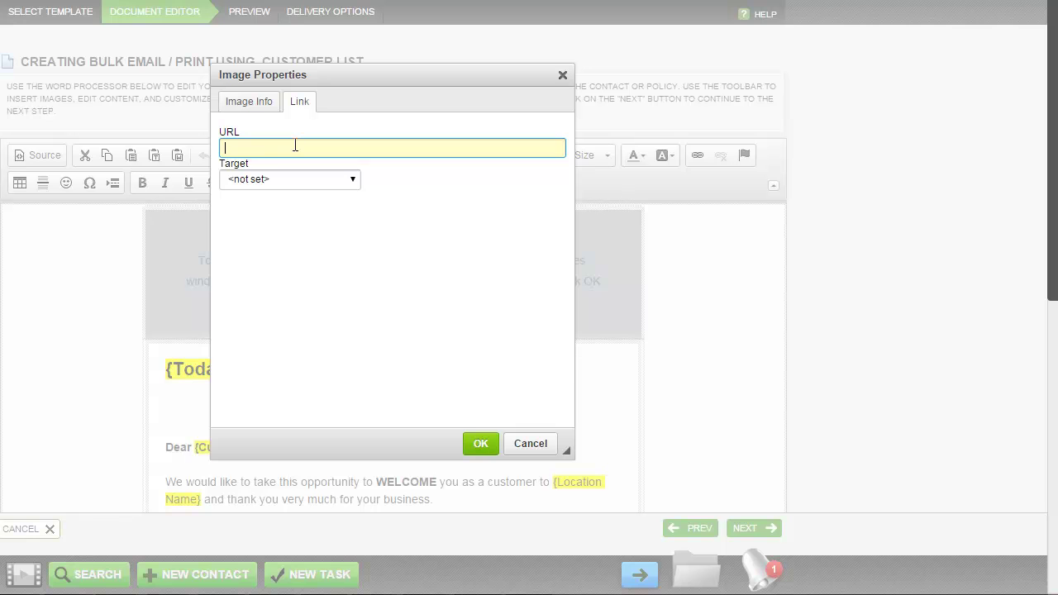
pyautogui.write('www.qqsolutions.com')
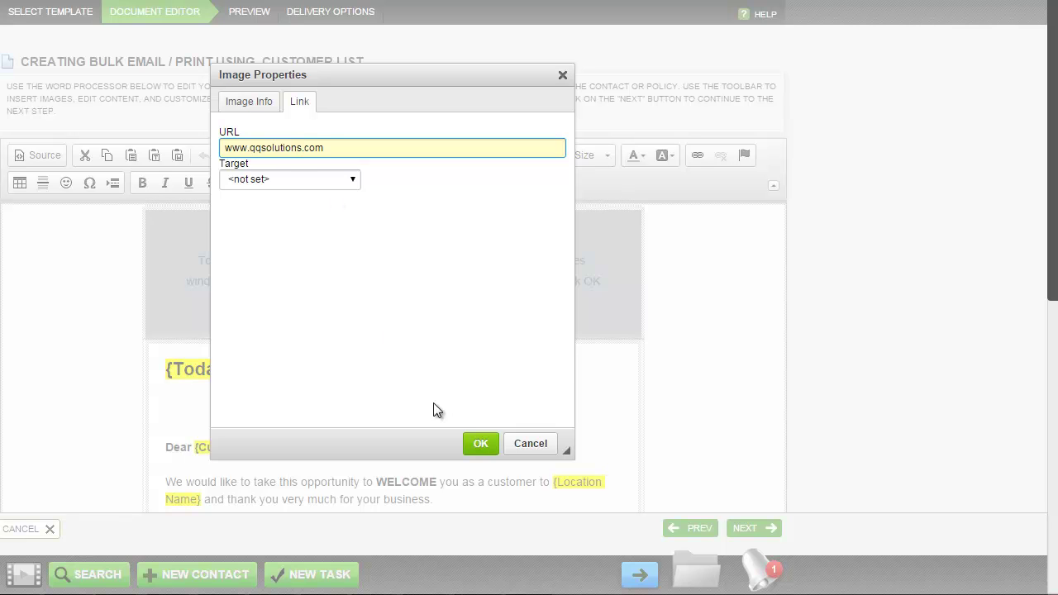
pyautogui.click(481, 444)
pyautogui.click(822, 541)
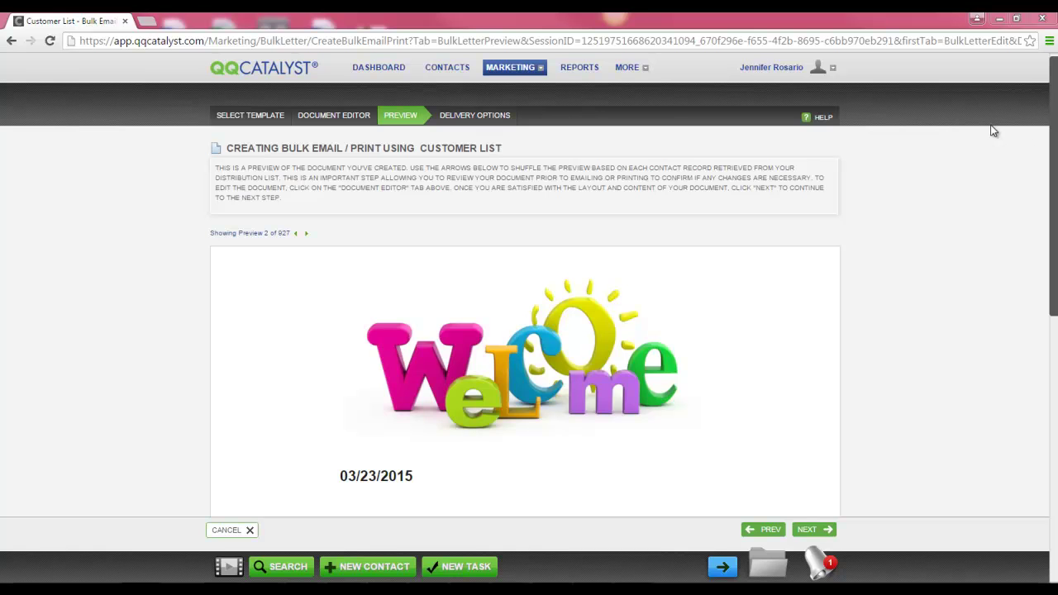
# Scroll through the welcome letter preview before moving on to Delivery Options
pyautogui.moveTo(1049, 112)
pyautogui.mouseDown()
pyautogui.moveTo(1047, 307)
pyautogui.moveTo(1045, 102)
pyautogui.mouseUp()
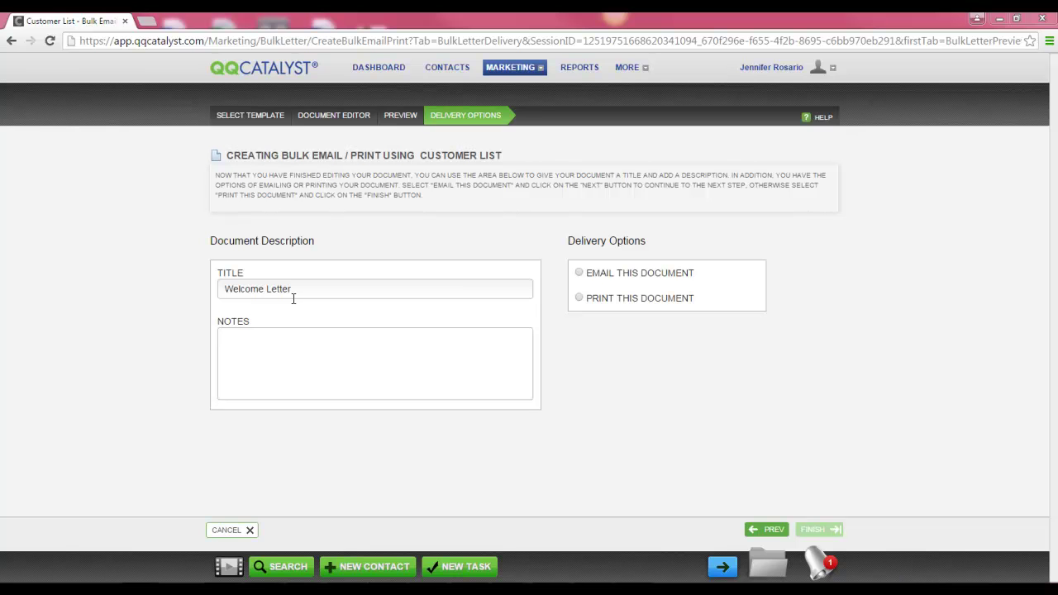
# Choose to email the document and pick a different sender address
pyautogui.click(289, 342)
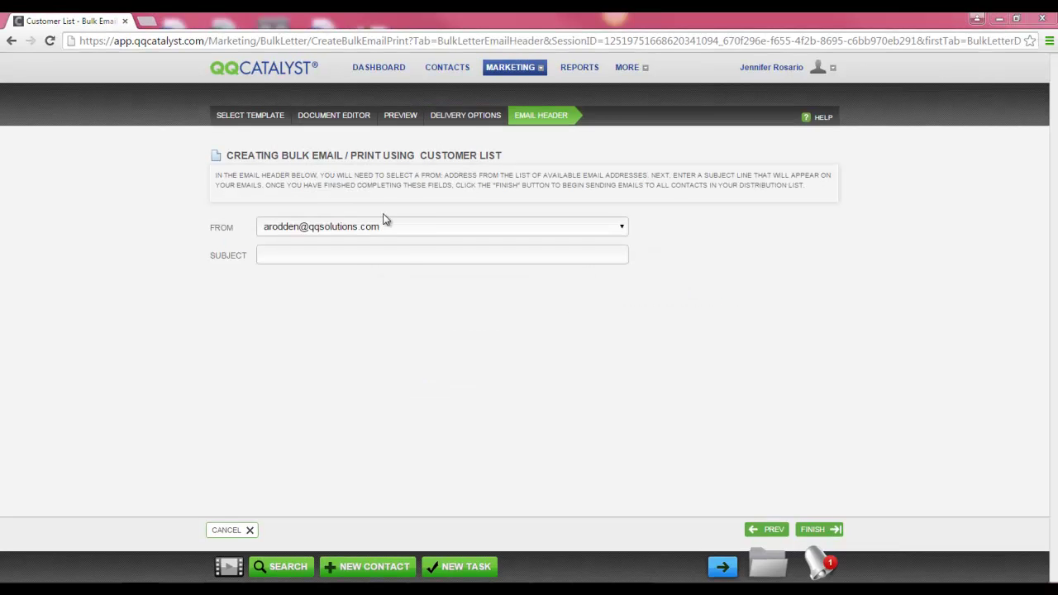
pyautogui.click(402, 227)
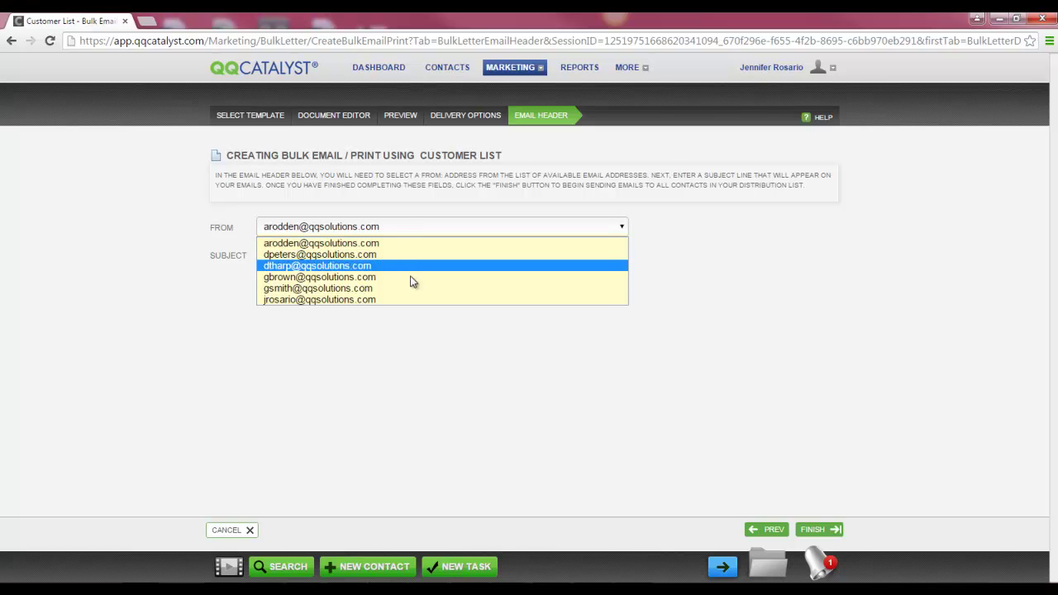
pyautogui.click(413, 301)
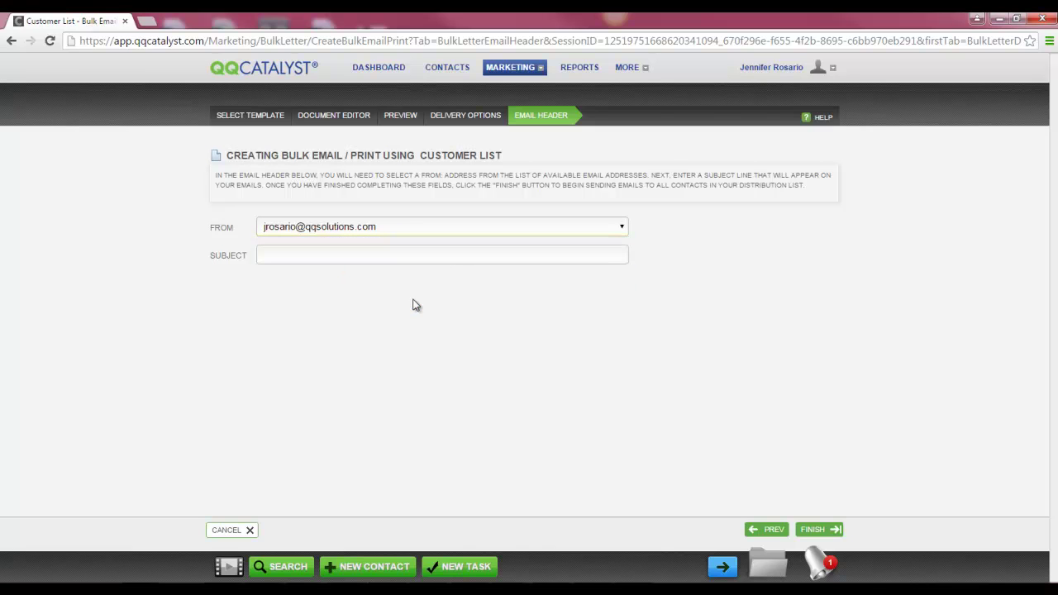
# Enter the email subject 'Welcome to the Agency'
pyautogui.click(415, 250)
pyautogui.write('WE')
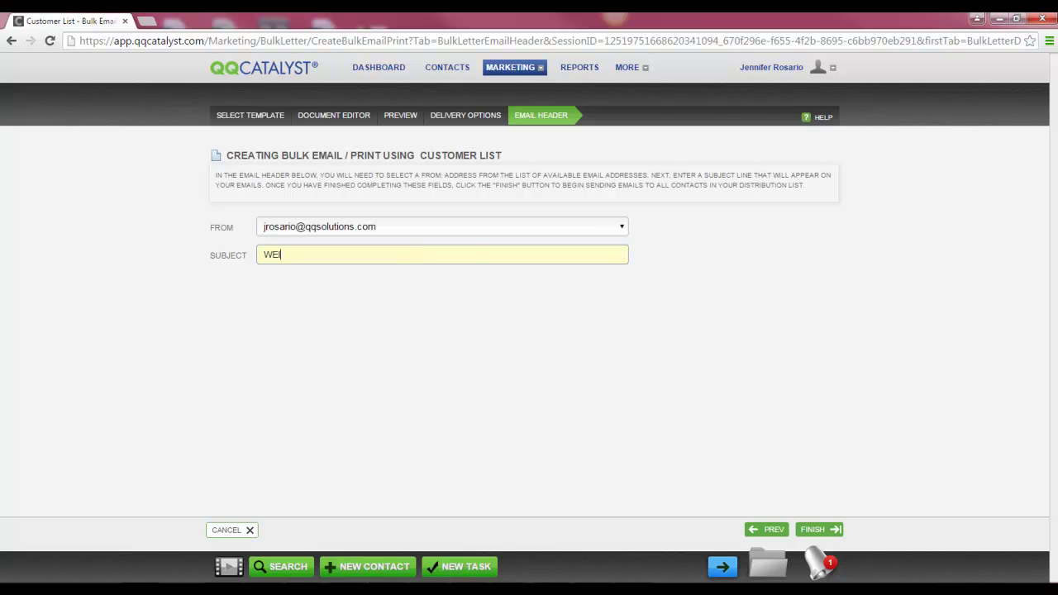
pyautogui.click(274, 256)
pyautogui.write('Welcome to the Agency')
pyautogui.click(368, 326)
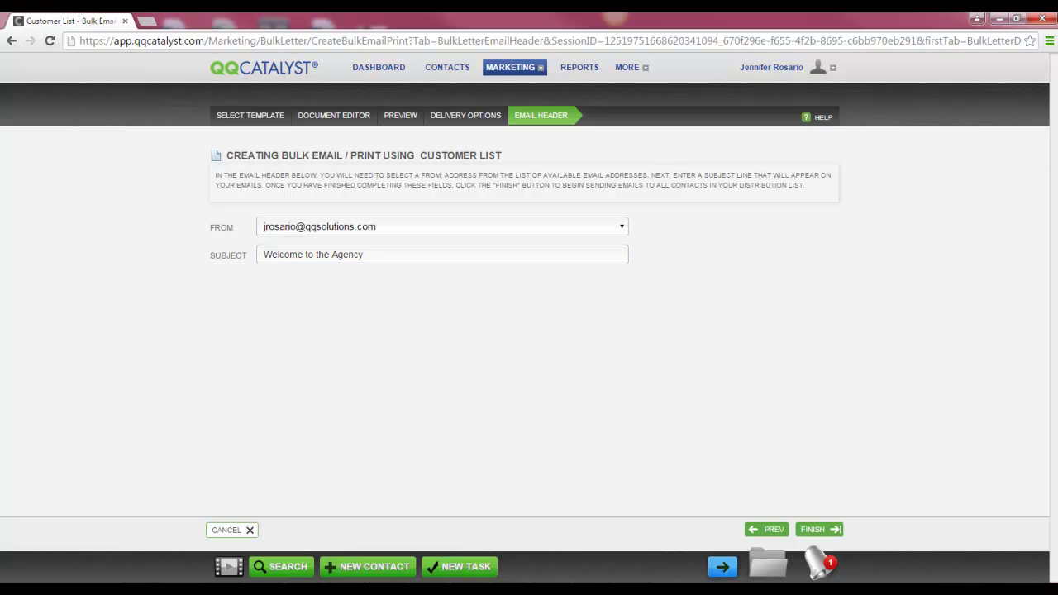
# Finish the Email Header step to submit the bulk 'Welcome to the Agency' email
pyautogui.click(814, 531)
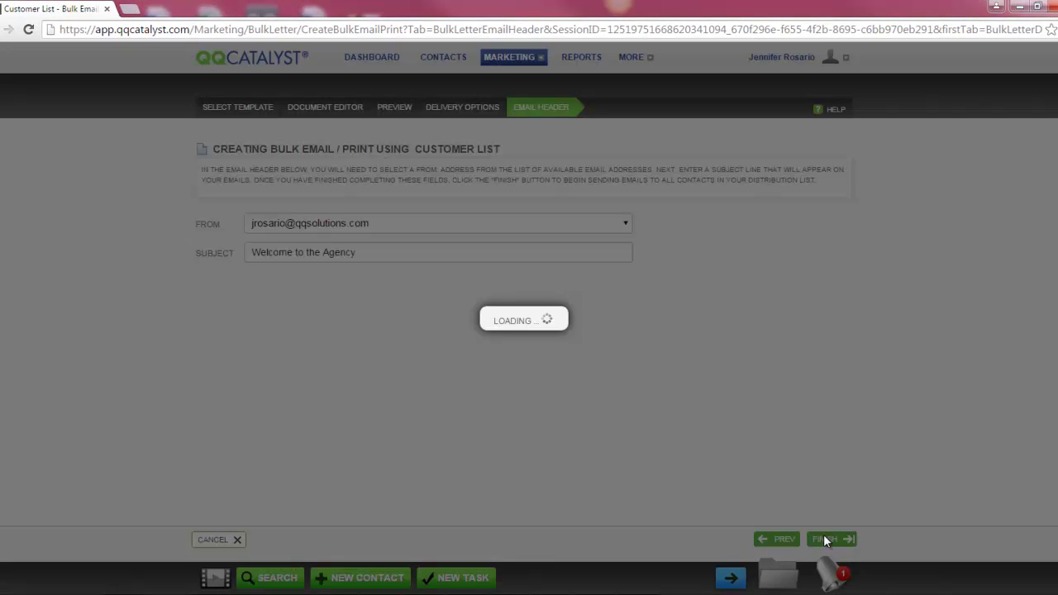